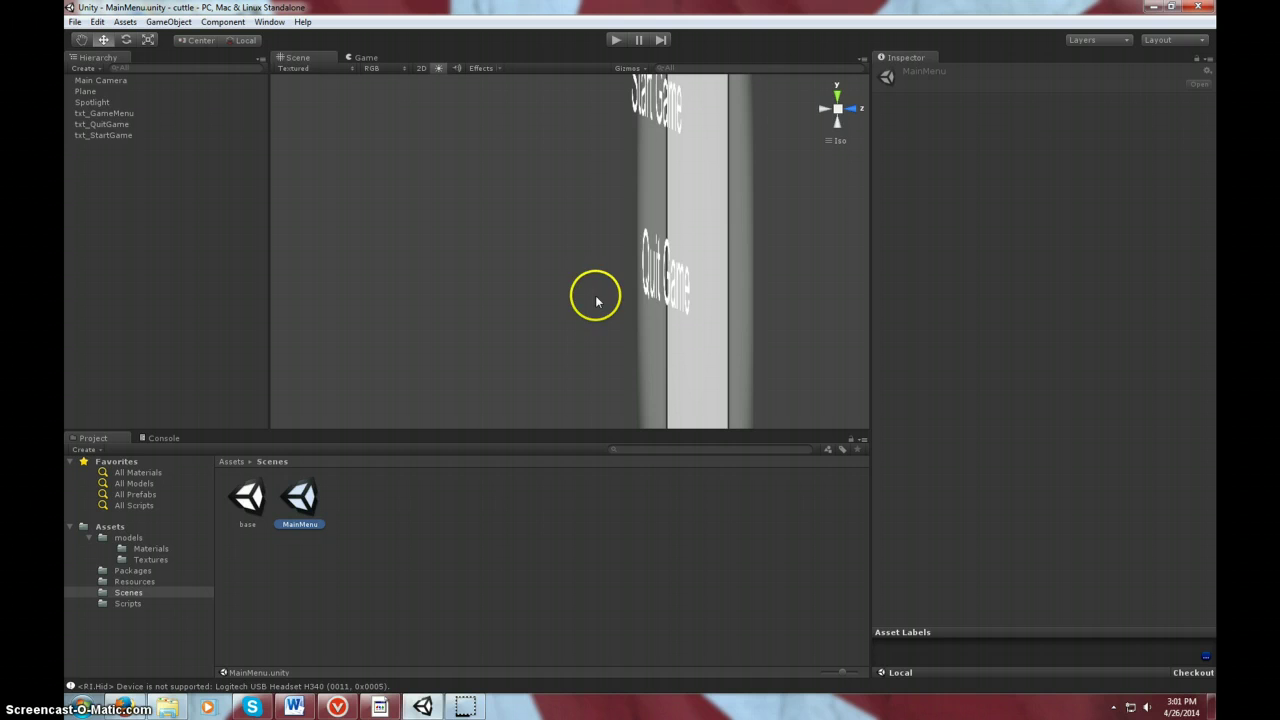
Step: Orbit and zoom out the Scene view until the Game Menu panel is fully framed
alt+drag(541, 234, 649, 248)
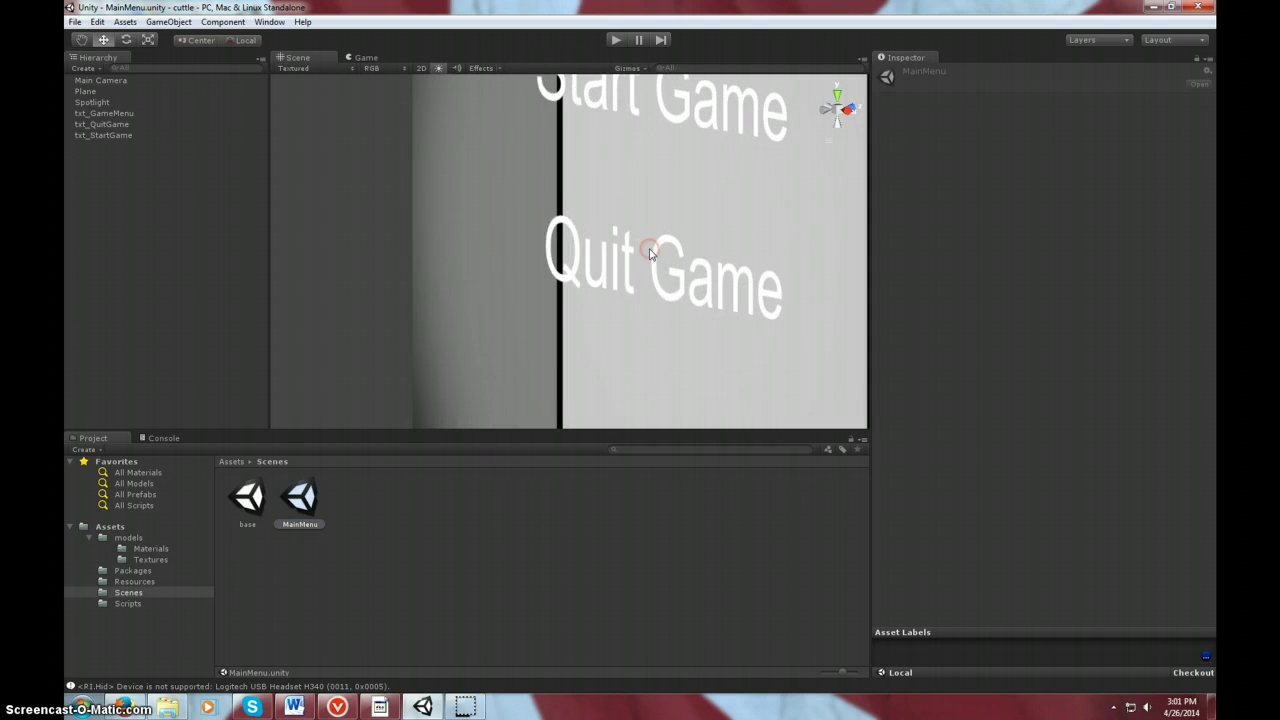
scroll(430, 244, down, 3)
scroll(430, 244, down, 3)
scroll(431, 246, down, 2)
scroll(433, 250, down, 2)
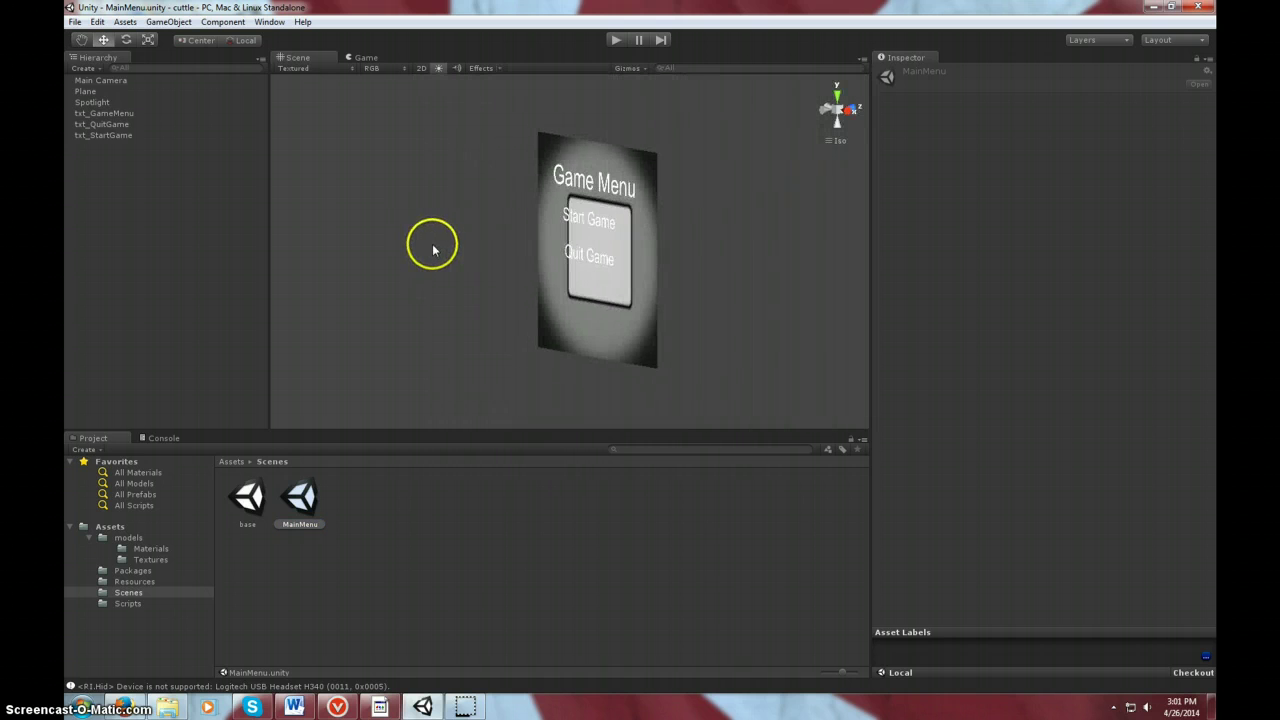
mouse_move(665, 215)
alt+mouse_down()
mouse_move(548, 225)
mouse_move(669, 229)
mouse_move(729, 177)
mouse_move(814, 214)
mouse_move(694, 258)
mouse_move(449, 263)
mouse_move(677, 229)
mouse_move(760, 197)
mouse_move(736, 205)
alt+mouse_up()
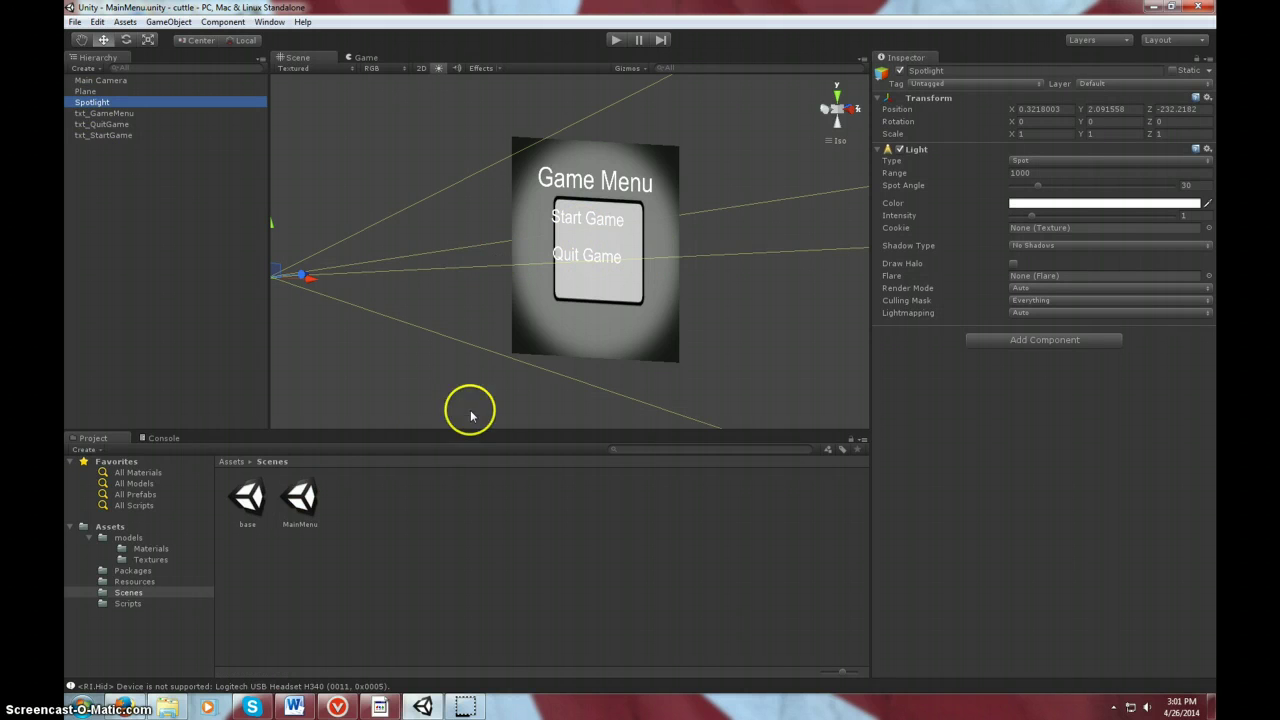
Step: Open the base scene and focus and orbit the view around the shark
click(252, 513)
double_click(252, 513)
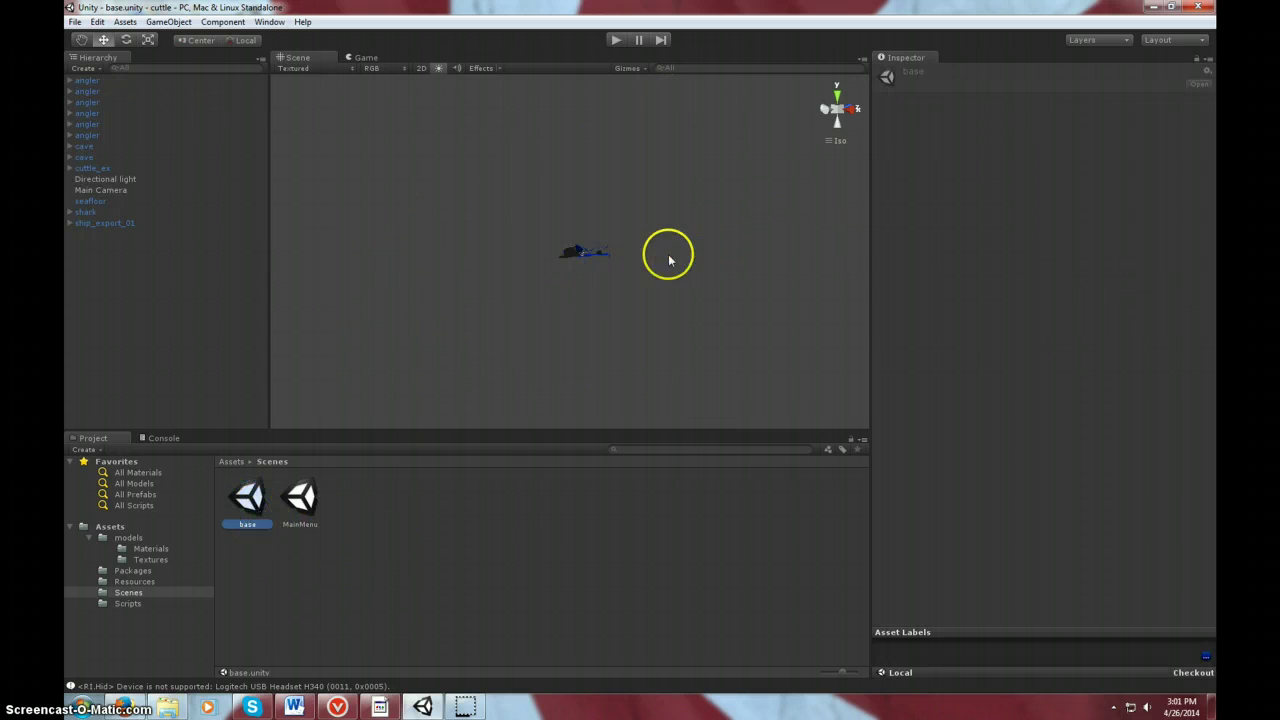
double_click(84, 214)
mouse_move(669, 220)
alt+mouse_down()
mouse_move(488, 188)
mouse_move(398, 266)
alt+mouse_up()
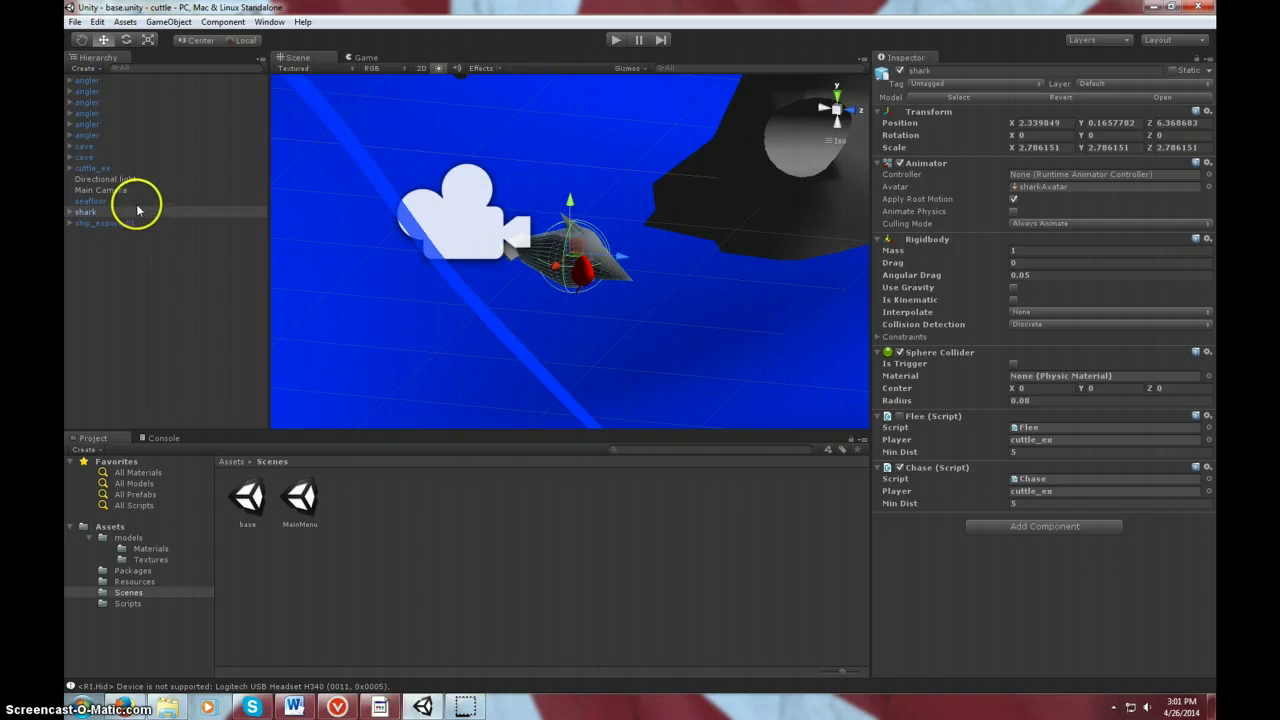
Step: Inspect cuttle_ex and its Eat, Player Movement and Player Actions scripts, orbiting around it
click(580, 276)
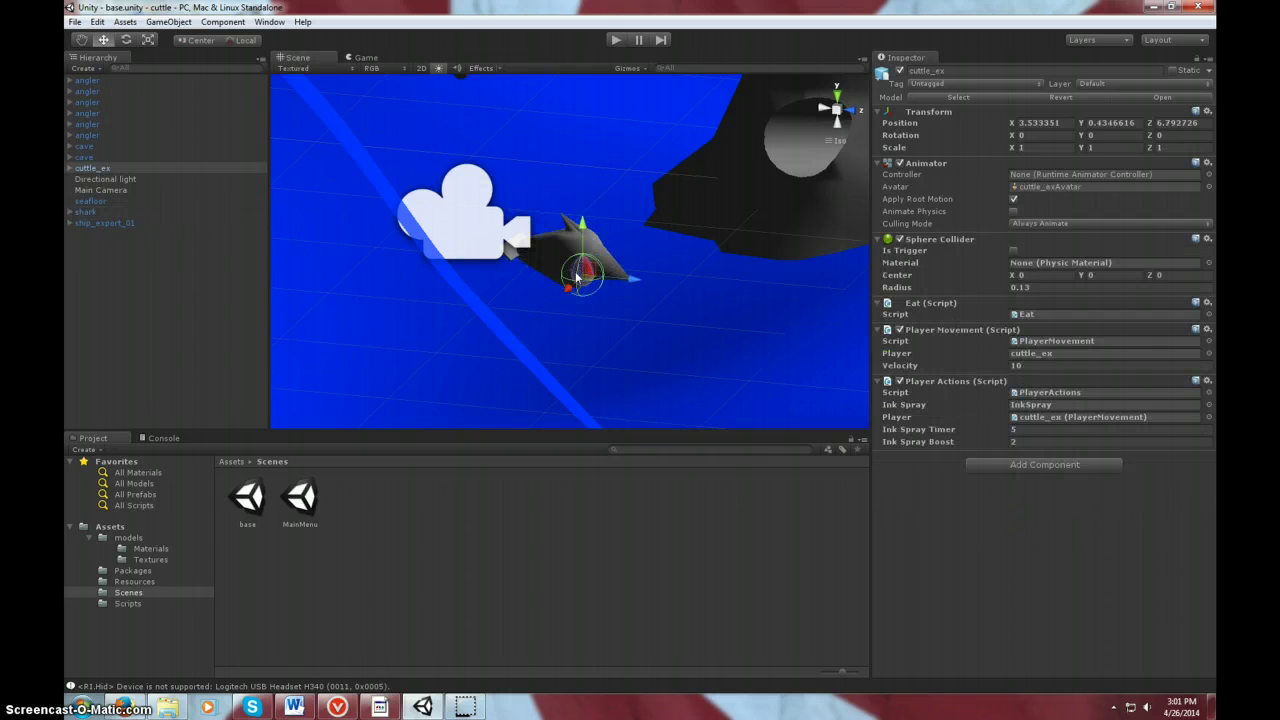
double_click(96, 169)
mouse_move(570, 265)
alt+mouse_down()
mouse_move(237, 206)
mouse_move(163, 220)
mouse_move(400, 206)
mouse_move(600, 260)
mouse_move(688, 241)
mouse_move(443, 251)
mouse_move(323, 214)
mouse_move(373, 221)
alt+mouse_up()
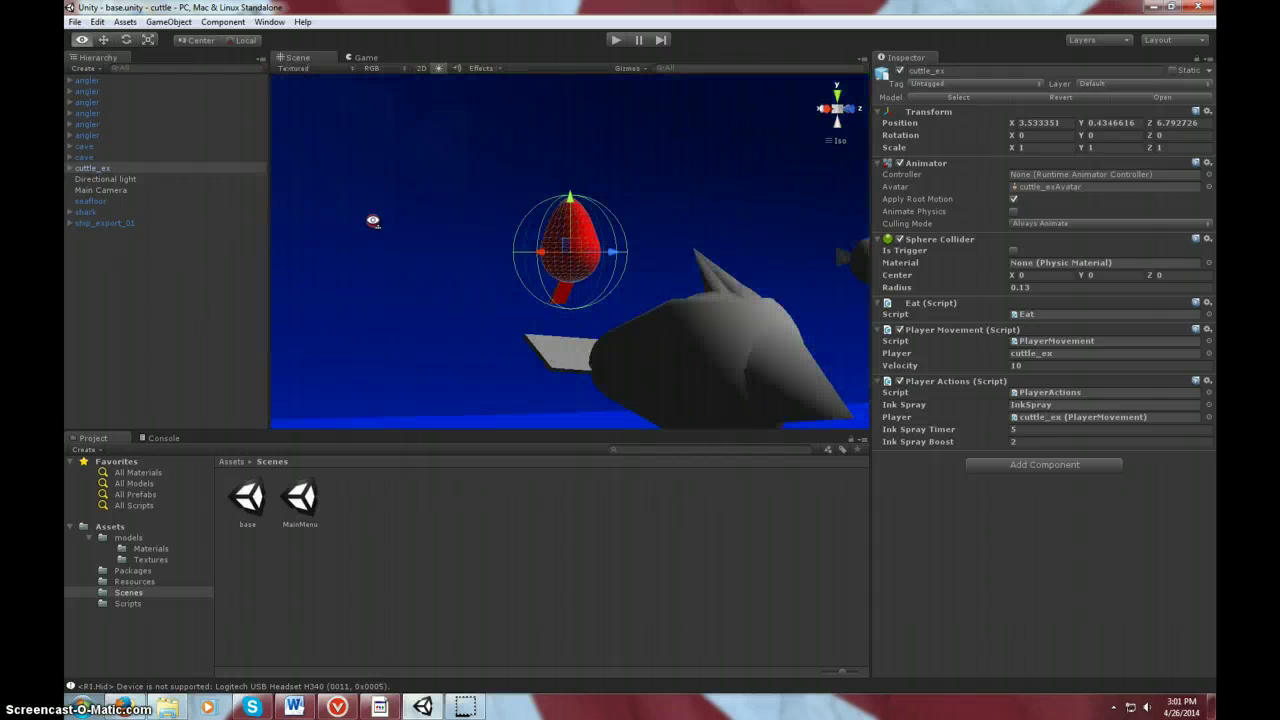
Step: Load the MainMenu scene from the Scenes folder and enter Play mode
click(252, 500)
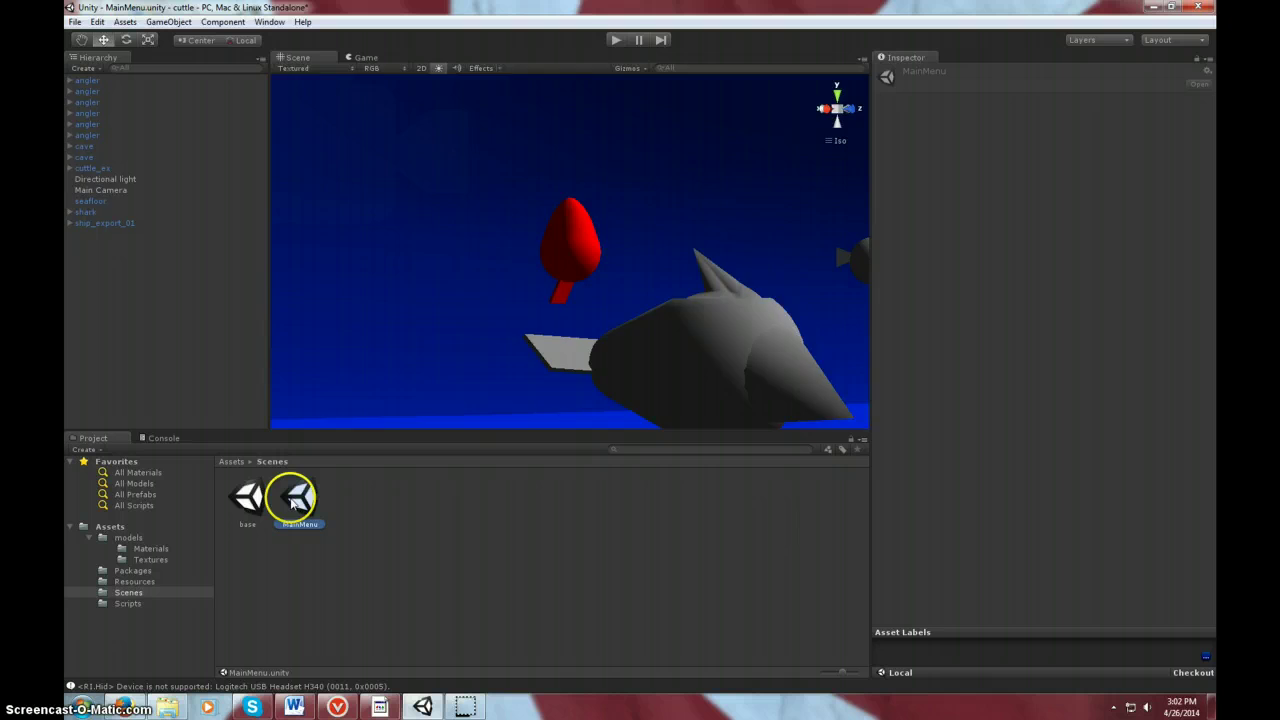
double_click(296, 502)
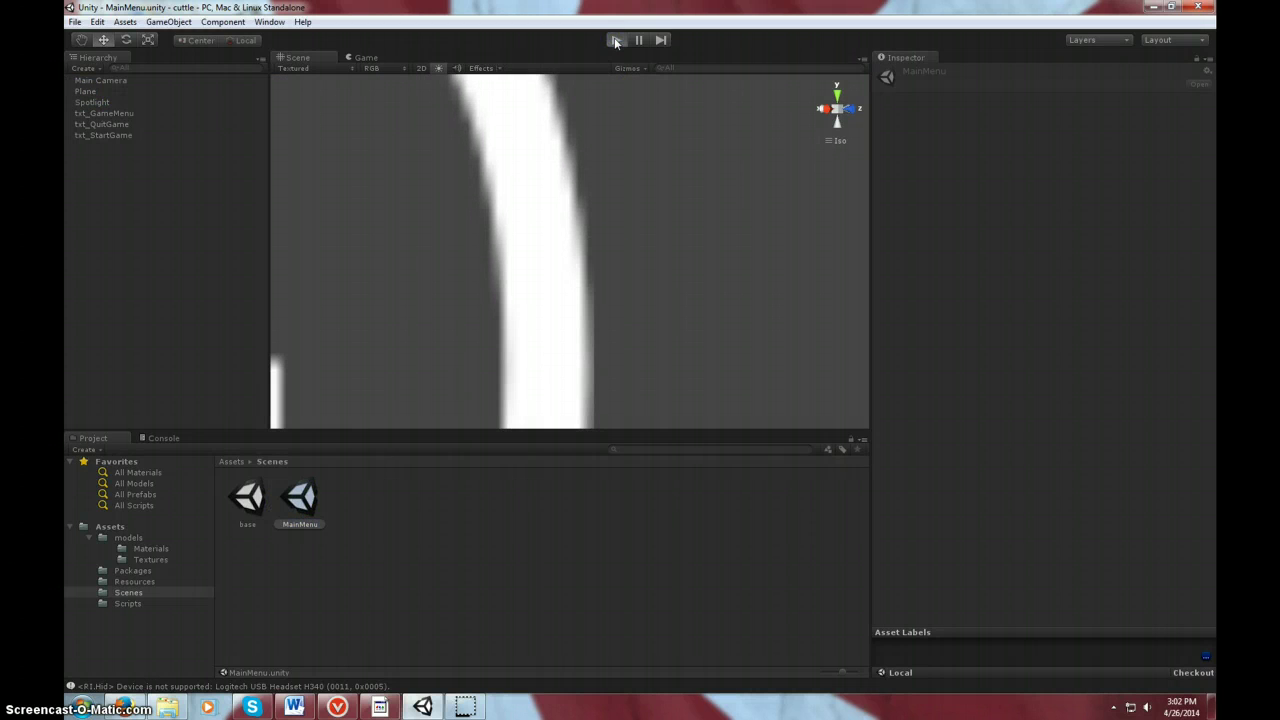
click(615, 40)
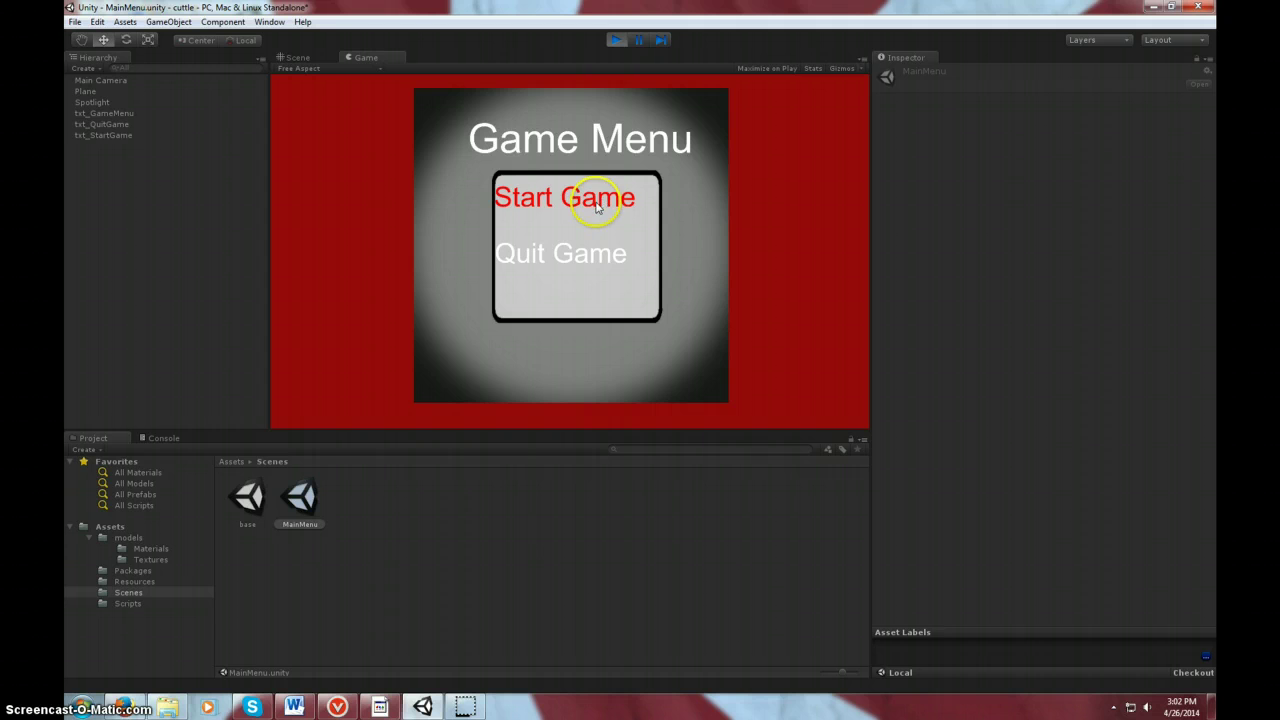
Step: Choose Start Game in the Game view to load the underwater base level
click(598, 197)
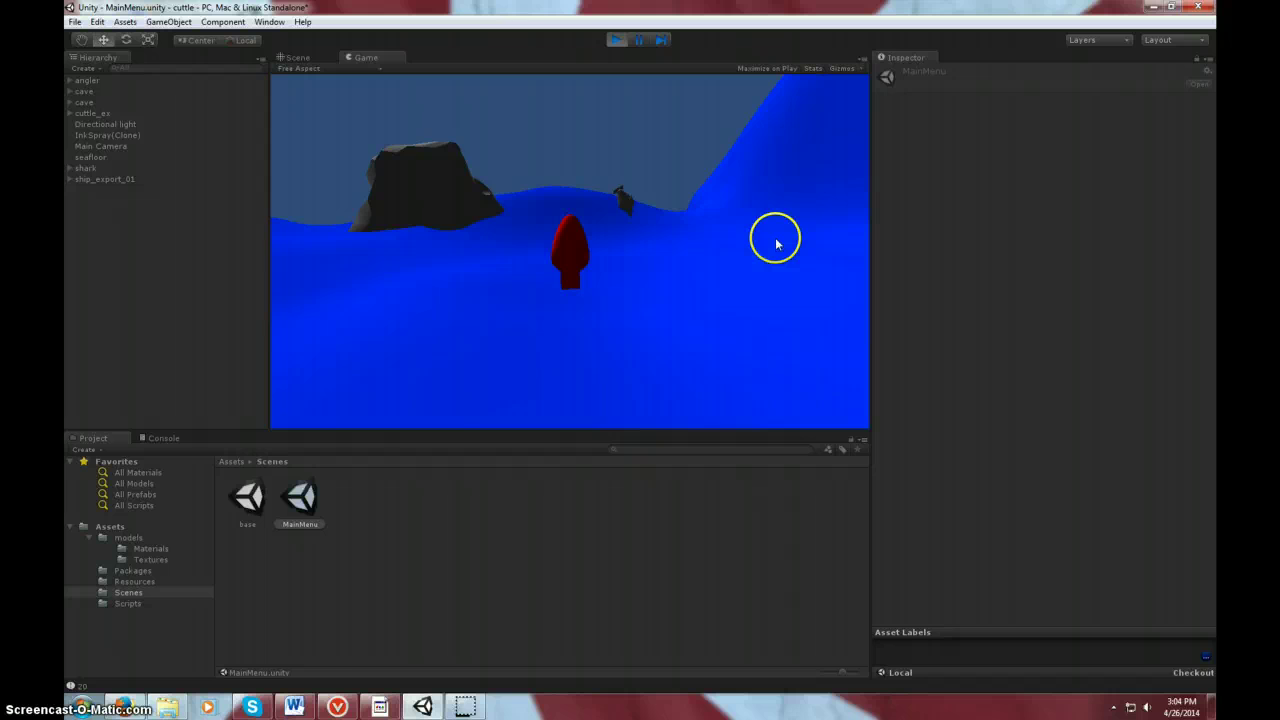
Step: Exit Play mode to return to the MainMenu scene in the editor
click(618, 40)
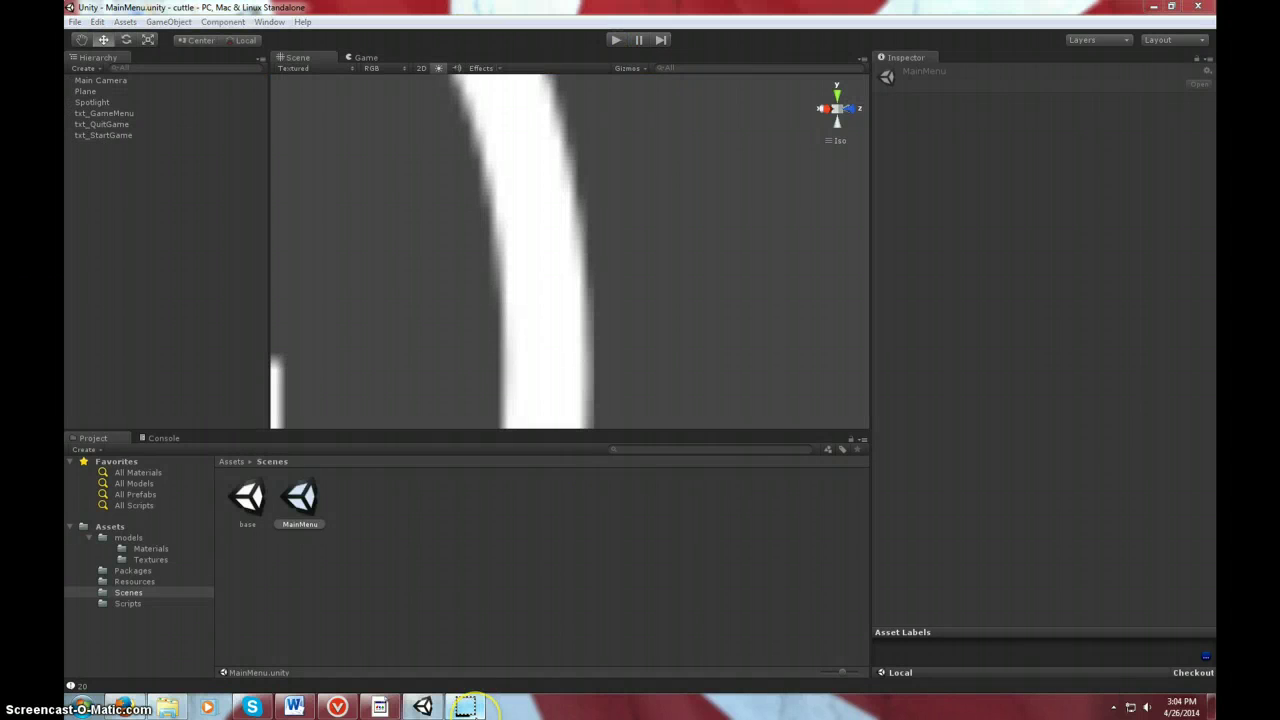